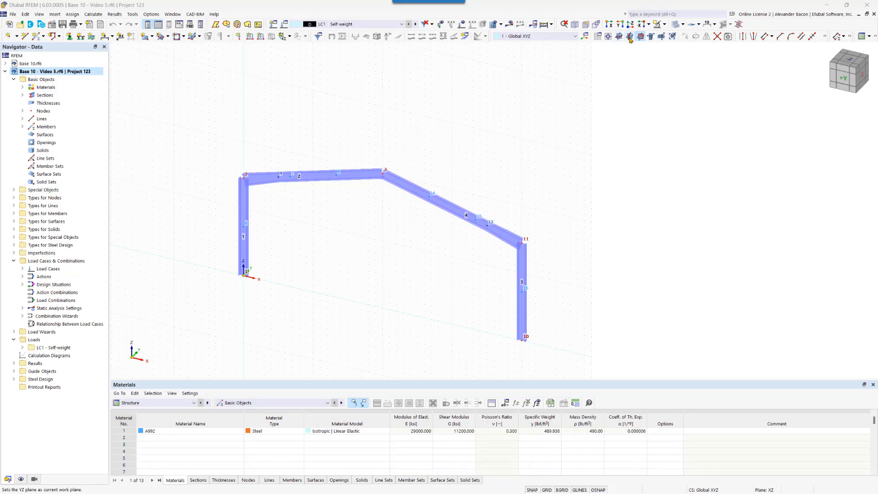
- Set the work plane to XY and start Move/Copy for the entire portal frame
click(630, 39)
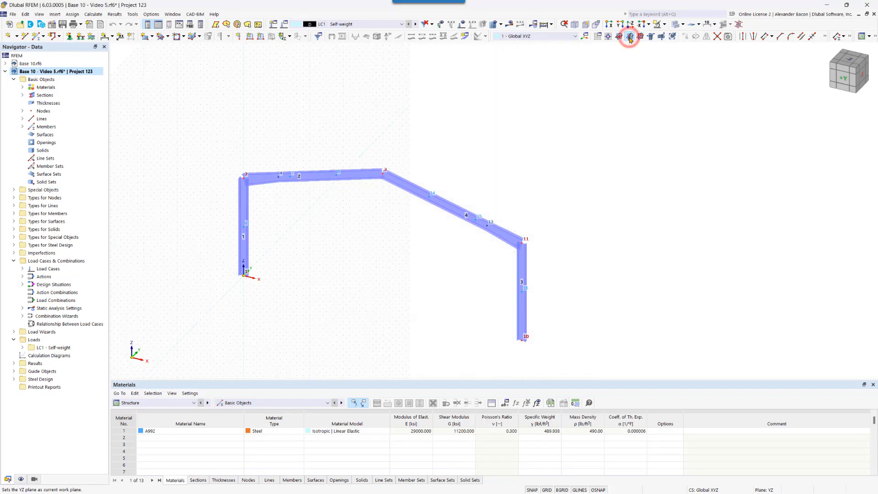
click(617, 37)
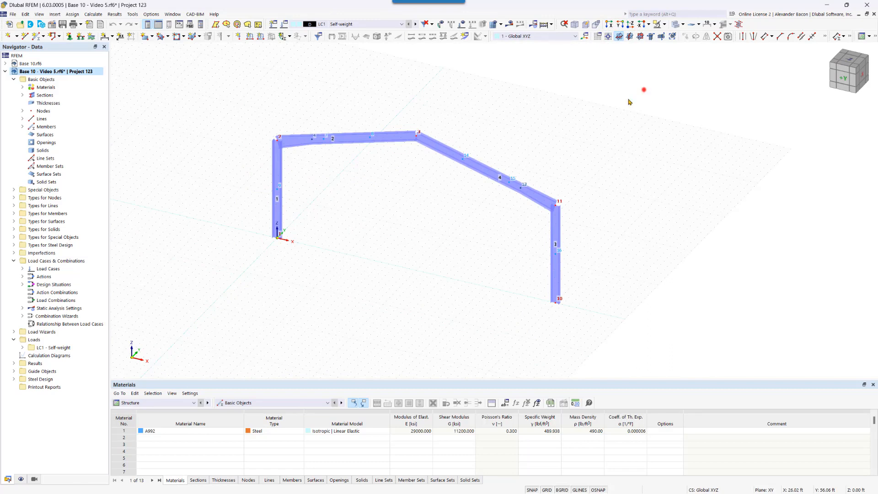
drag(643, 90, 259, 324)
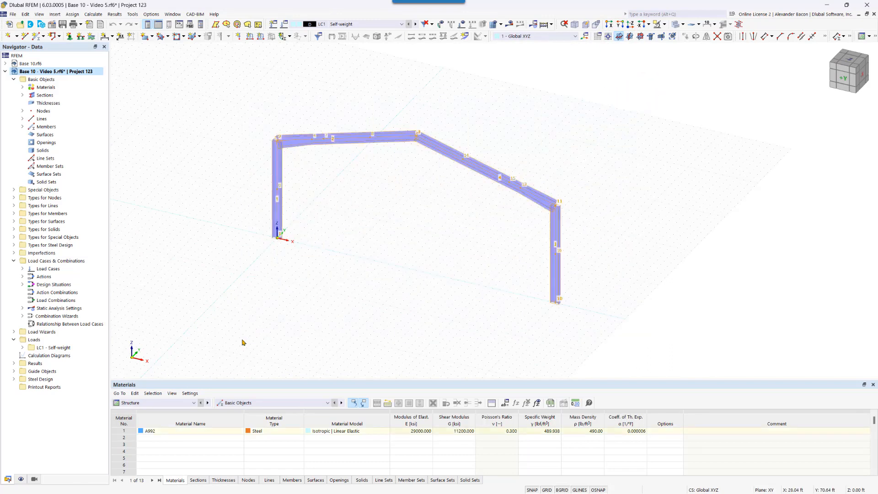
click(685, 37)
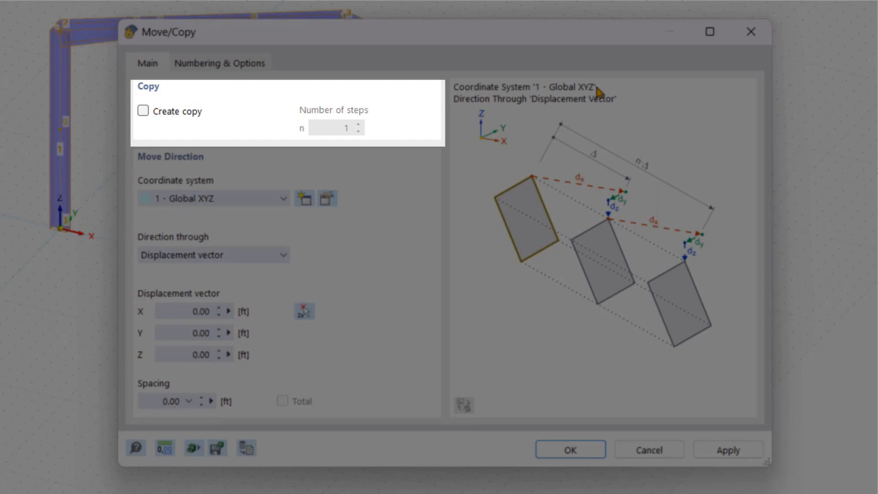
- Set the frame to be copied in 3 steps with a Y displacement of 15 ft
click(178, 111)
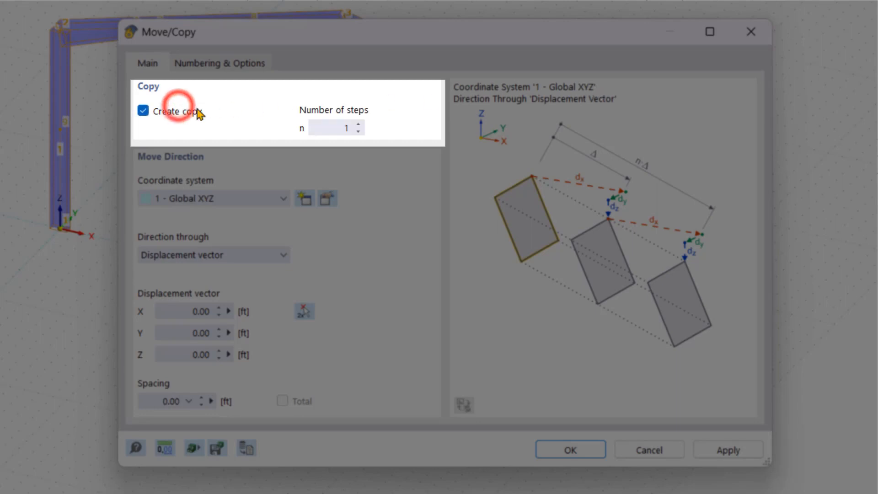
double_click(342, 126)
text(3)
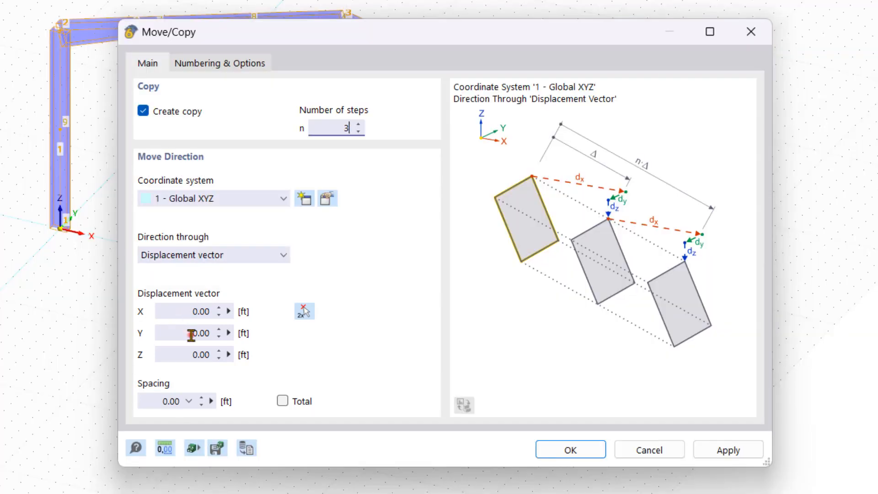
click(189, 330)
text(15)
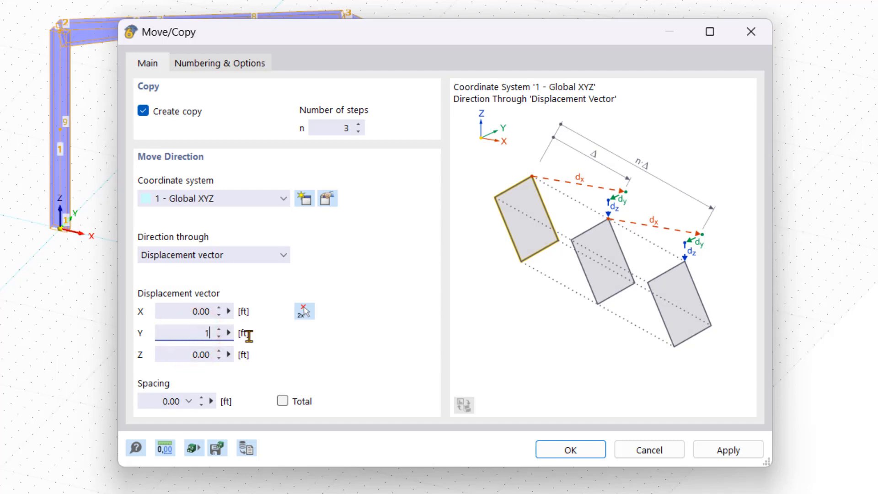
click(348, 361)
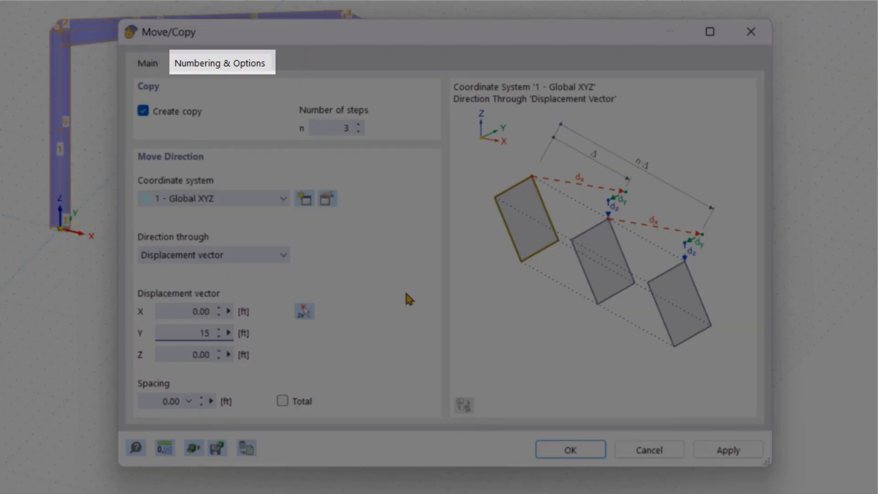
- Enable step links that connect the copied nodes with members, and give the new template member the type Truss
click(205, 64)
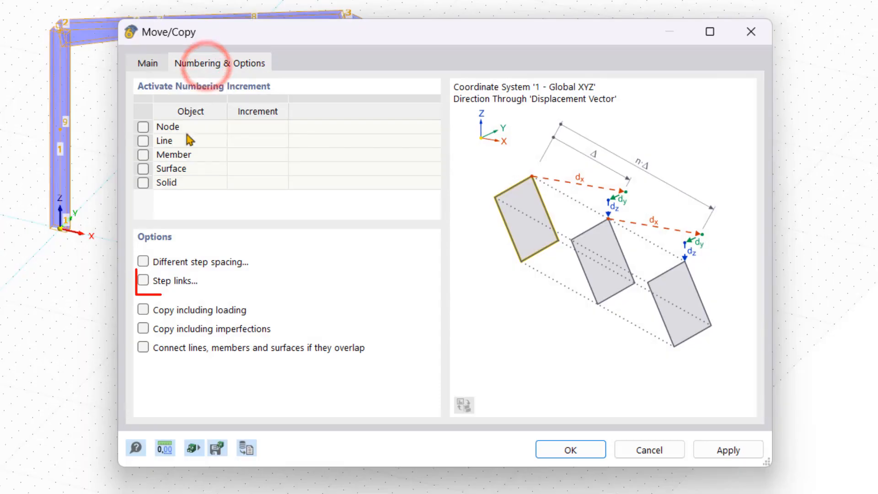
click(143, 280)
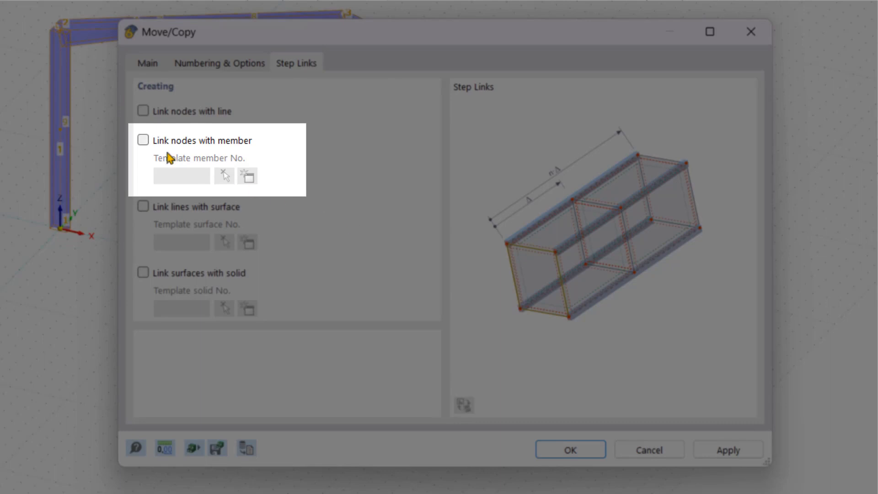
click(143, 140)
click(244, 177)
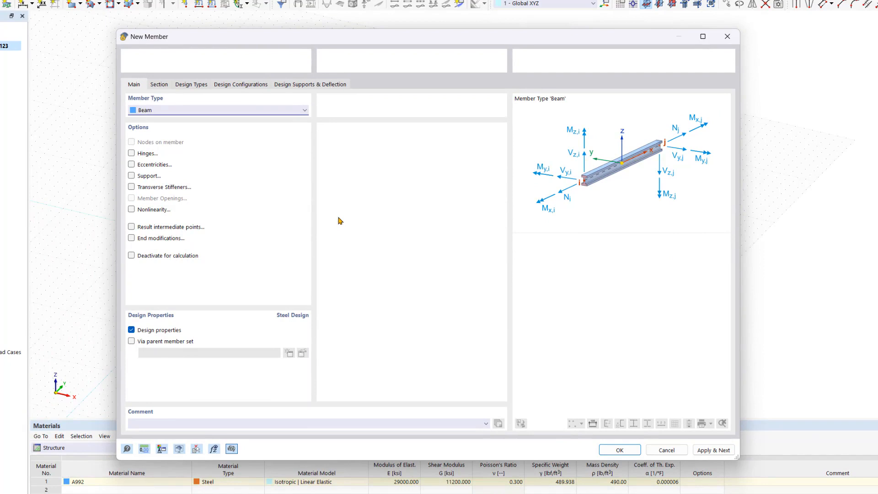
click(181, 112)
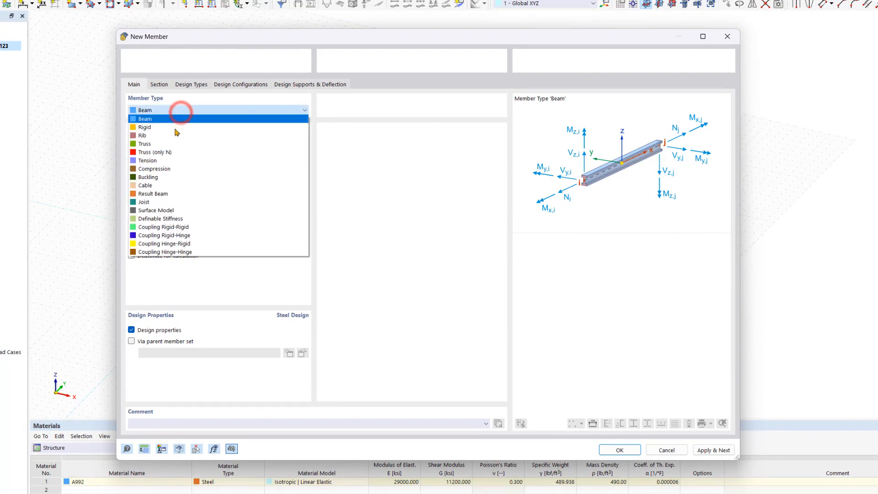
click(171, 144)
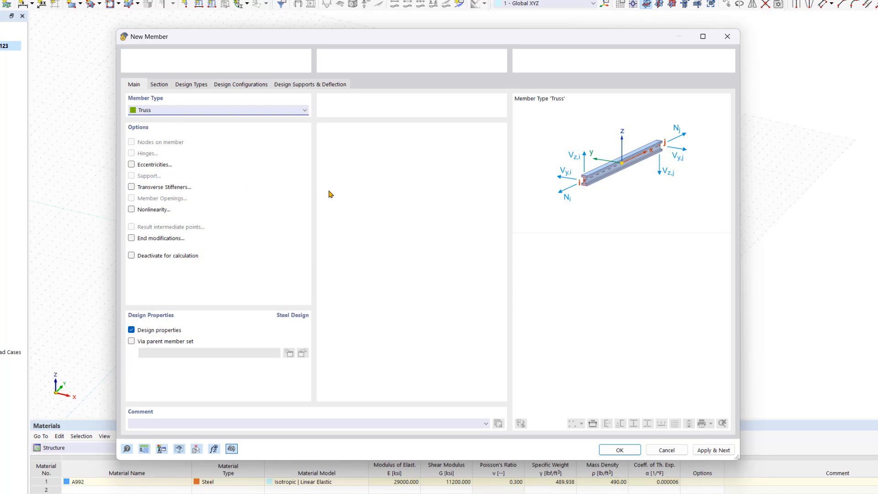
- Filter the section library for the template member to round hollow sections from the United States under the AISC 15 standard
click(160, 85)
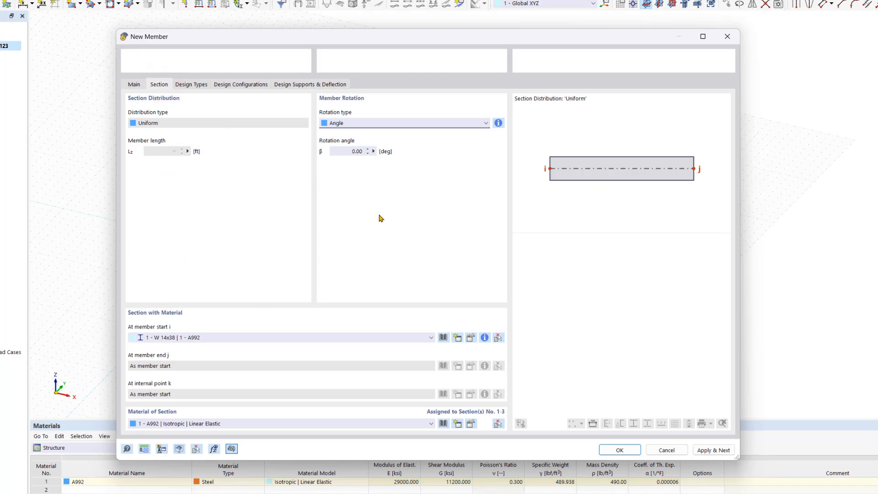
click(444, 338)
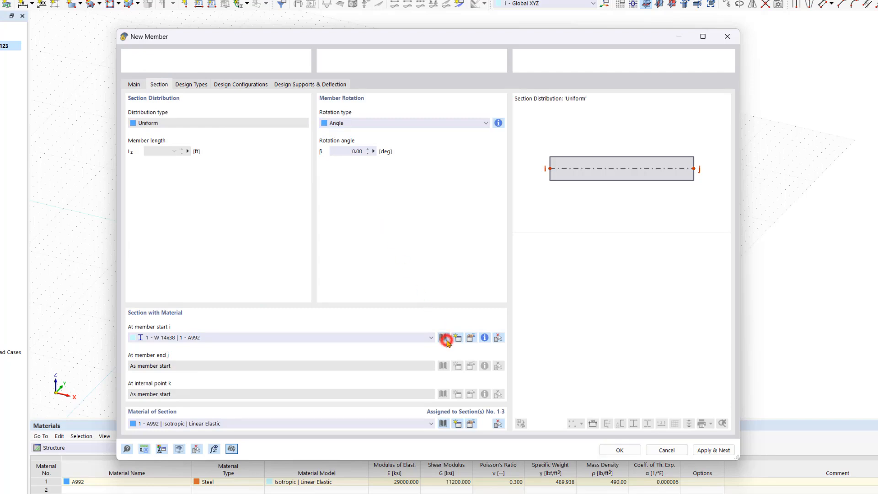
click(280, 110)
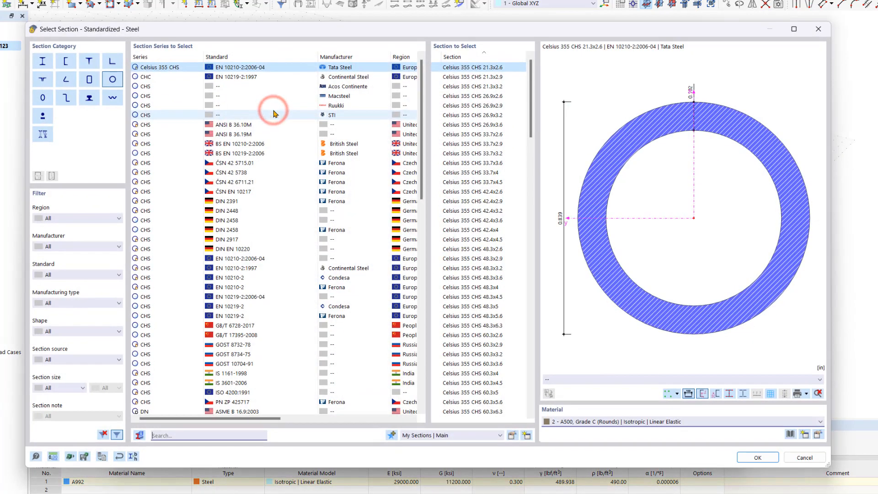
click(106, 218)
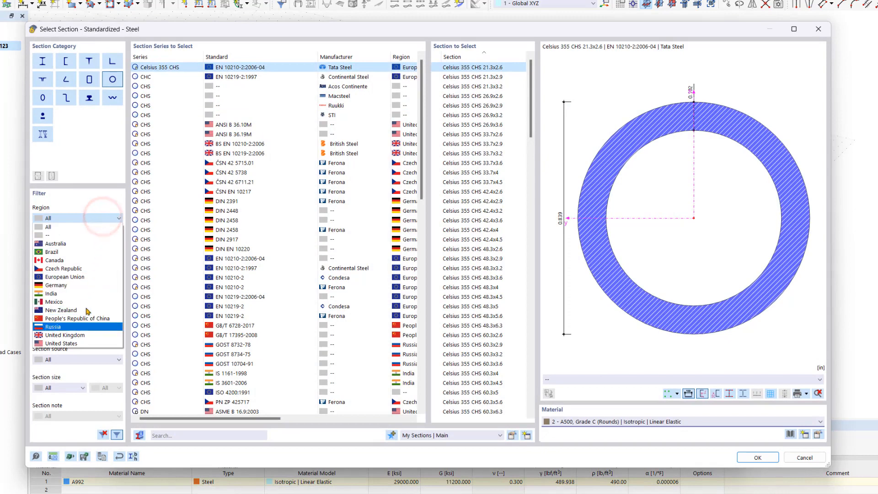
click(81, 344)
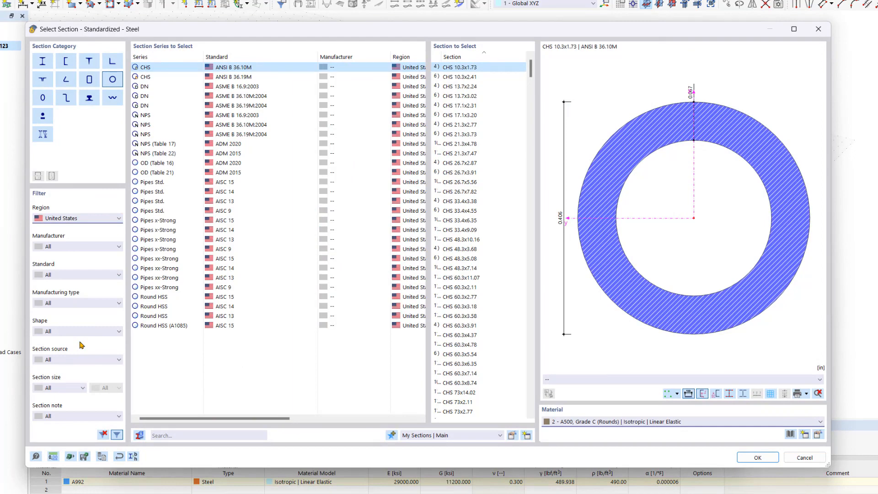
click(61, 248)
click(66, 274)
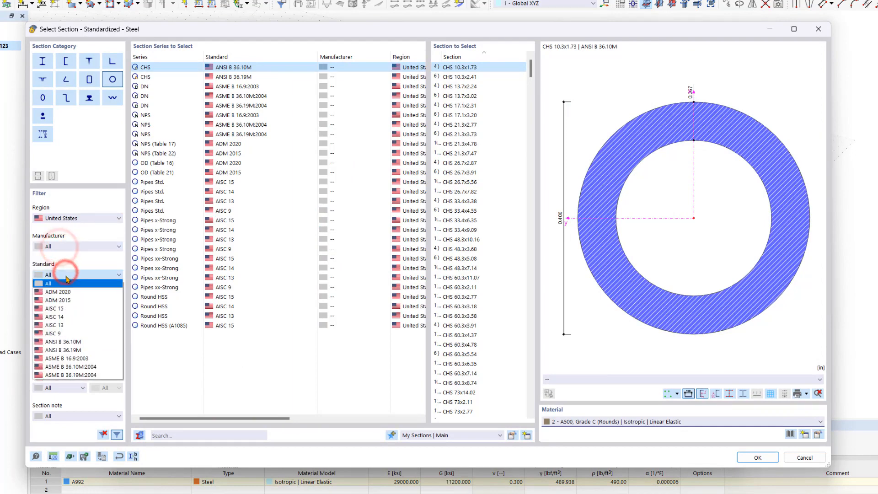
click(70, 309)
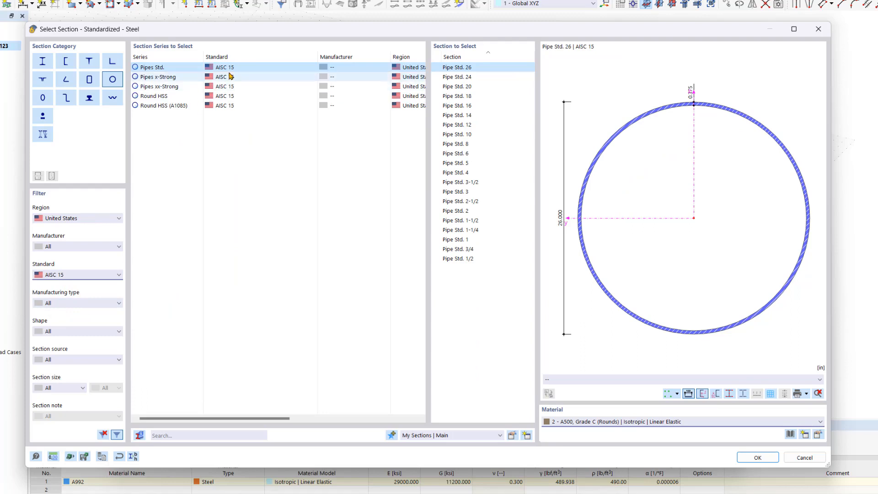
- Assign the Round HSS 6.625x0.312 section to the template member and create the linked frame copies
click(224, 96)
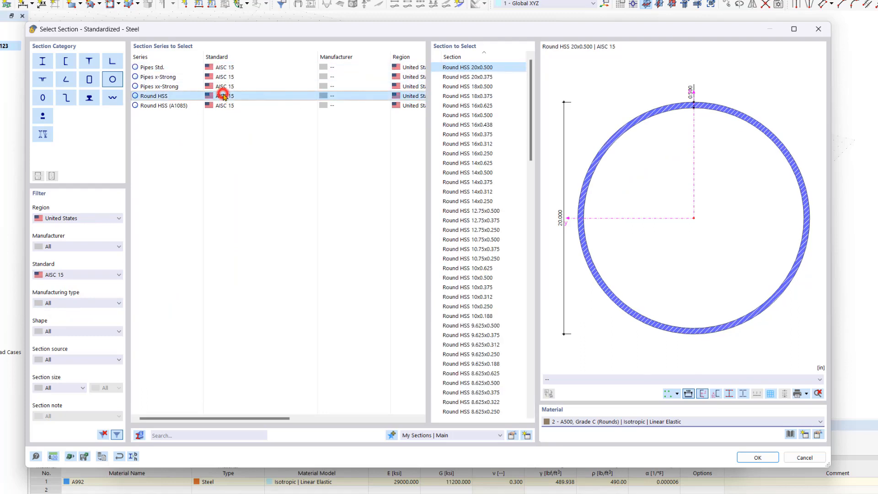
scroll(484, 233, down, 12)
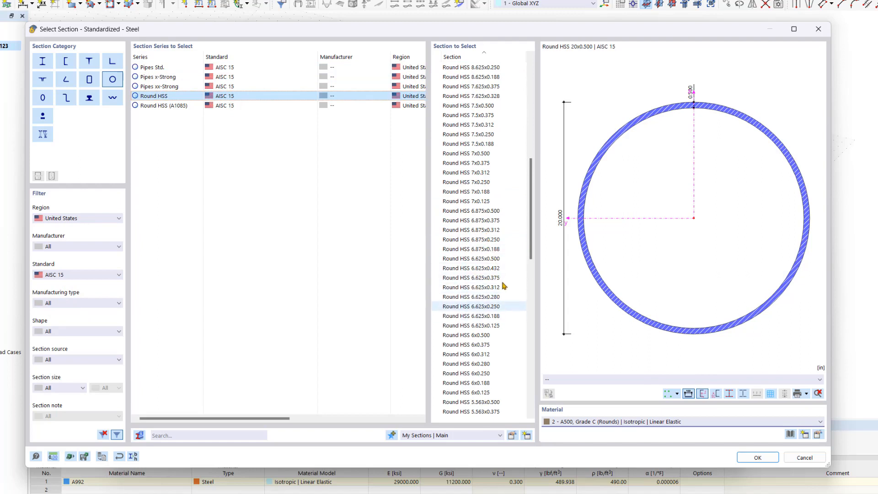
click(503, 287)
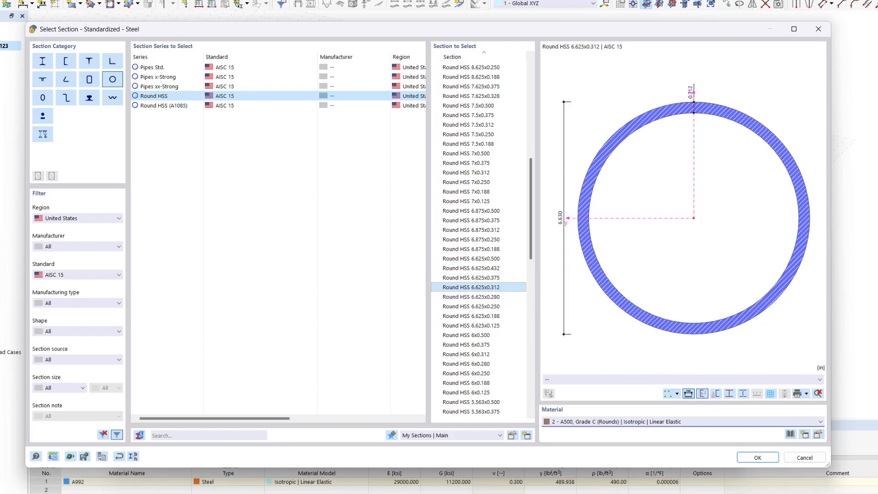
click(763, 457)
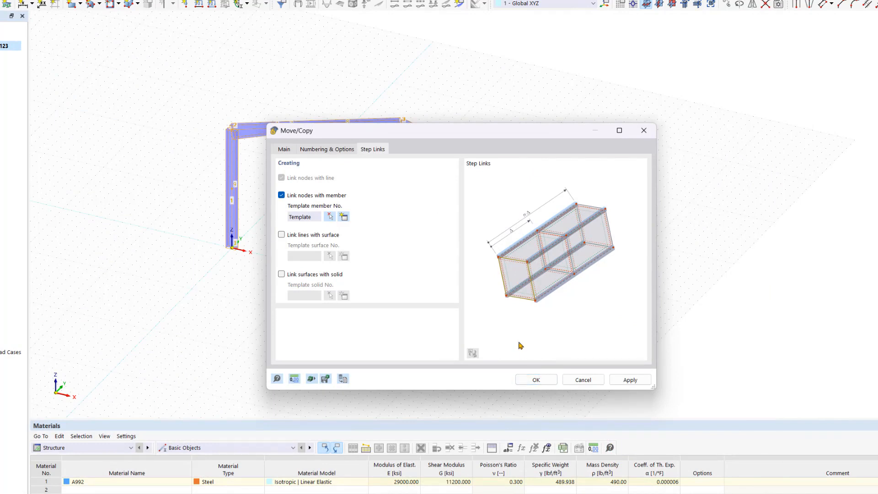
click(548, 380)
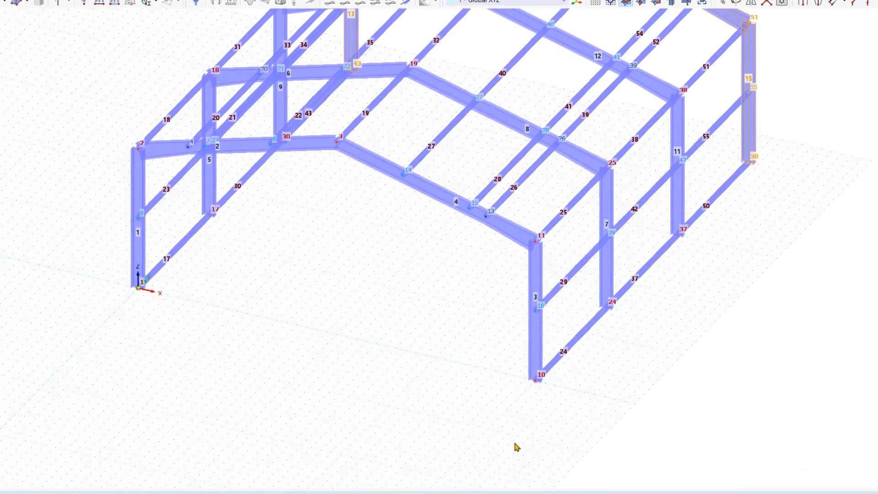
- Delete the two rows of link members at the haunch ends of the rafters: 20, 33, 46 and 26, 39, 52
scroll(566, 419, down, 2)
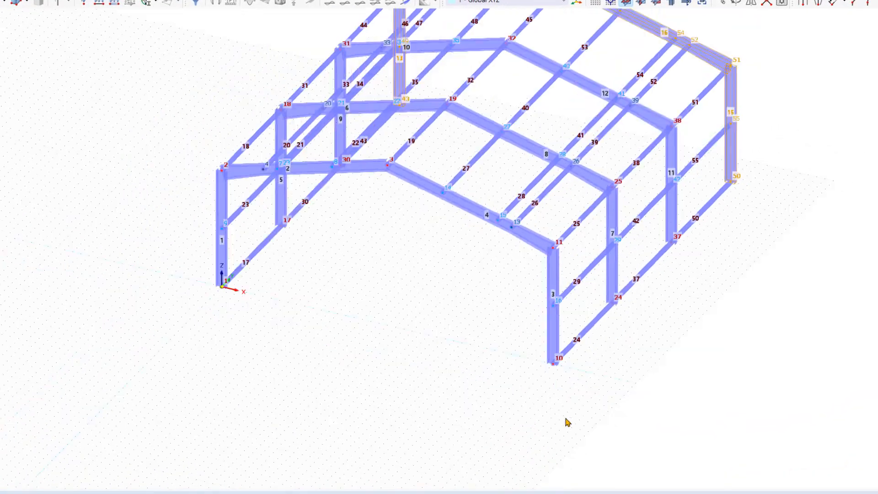
ctrl+middle_drag(617, 392, 568, 401)
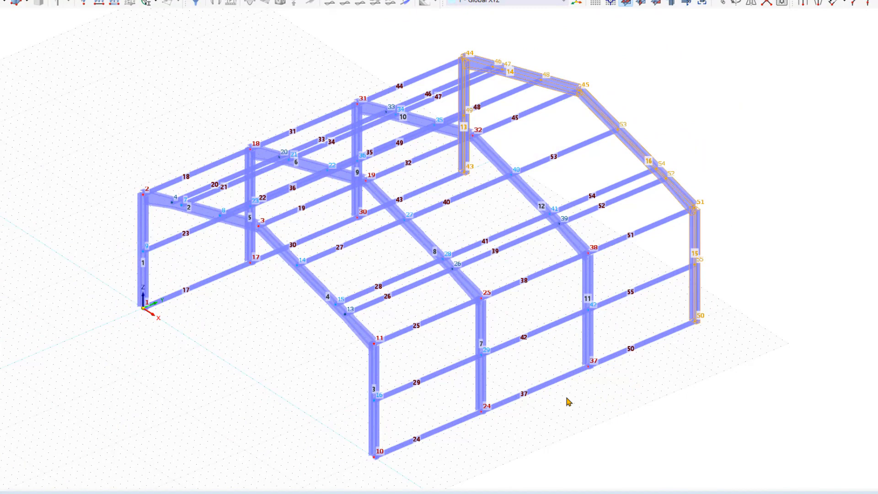
scroll(324, 369, up, 1)
ctrl+middle_drag(324, 370, 418, 411)
scroll(419, 408, down, 2)
mouse_move(610, 285)
ctrl+middle_down()
mouse_move(620, 278)
mouse_move(609, 275)
ctrl+middle_up()
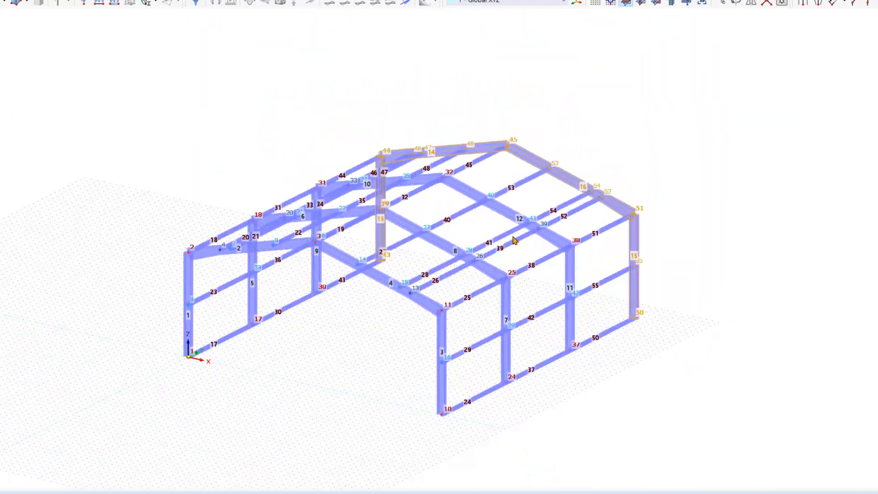
ctrl+middle_drag(489, 227, 550, 368)
click(550, 368)
drag(517, 451, 547, 72)
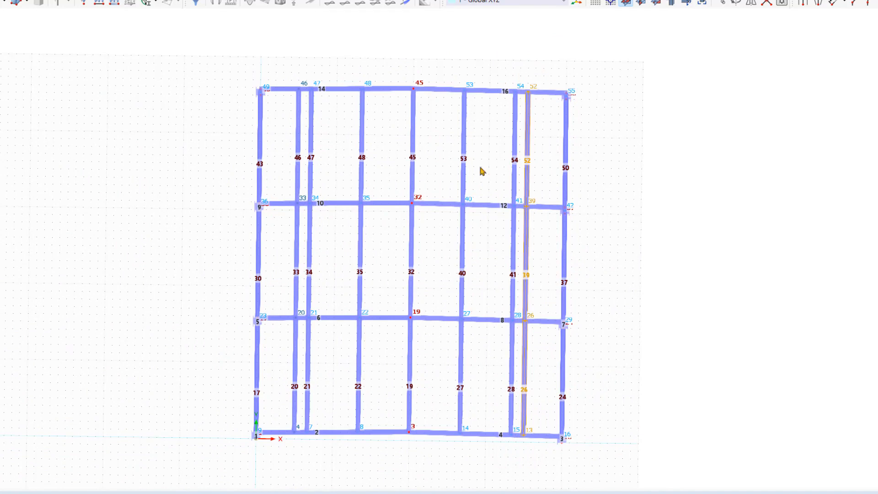
drag(287, 453, 305, 74)
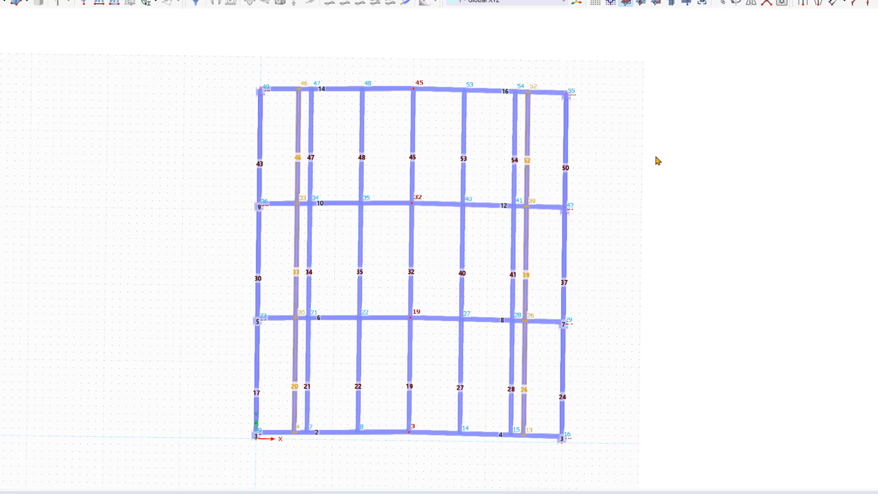
key(Delete)
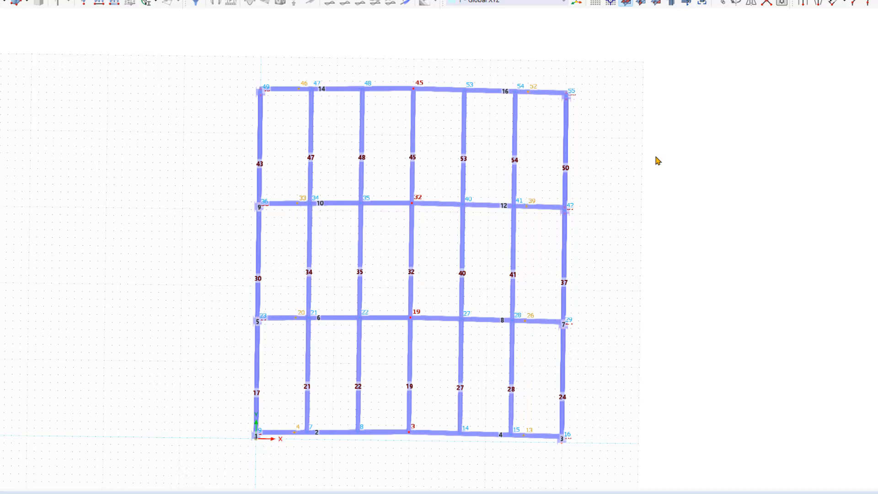
- Start a copy of rafter nodes 8 and 14 on the front frame with the number of steps set to 1
ctrl+middle_drag(655, 156, 594, 111)
click(594, 111)
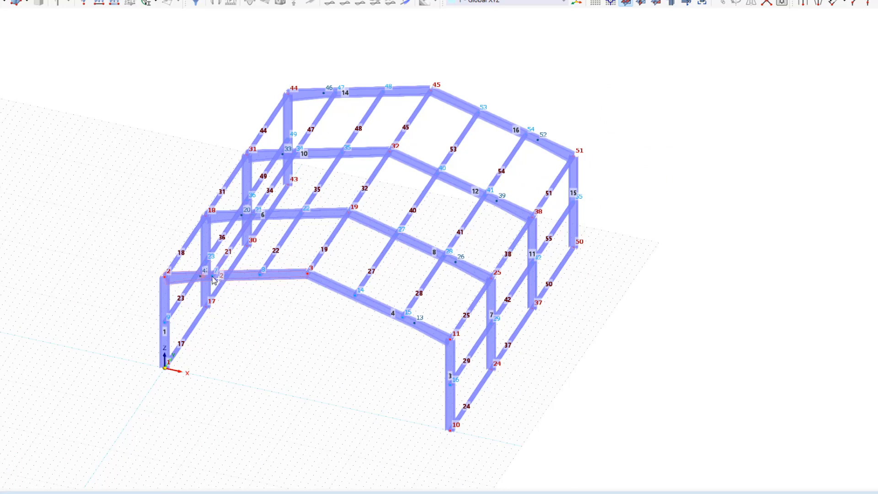
mouse_move(213, 280)
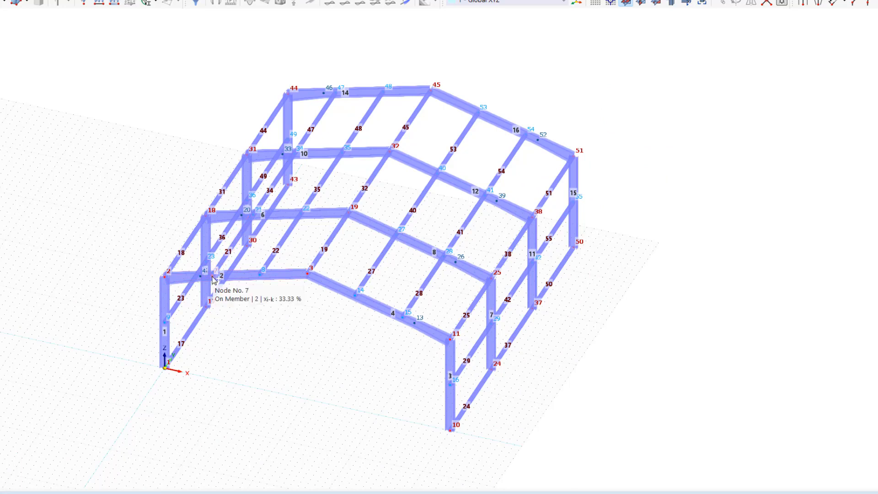
click(261, 277)
click(357, 296)
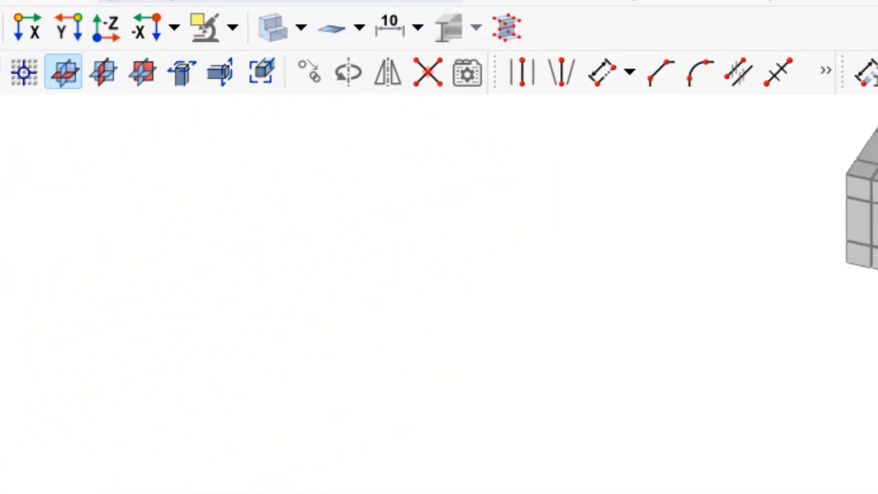
click(308, 74)
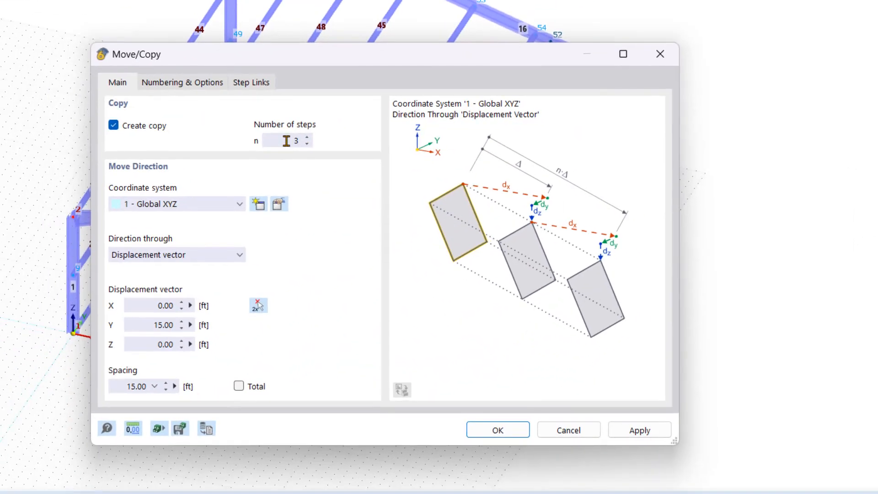
drag(286, 141, 349, 150)
text(1)
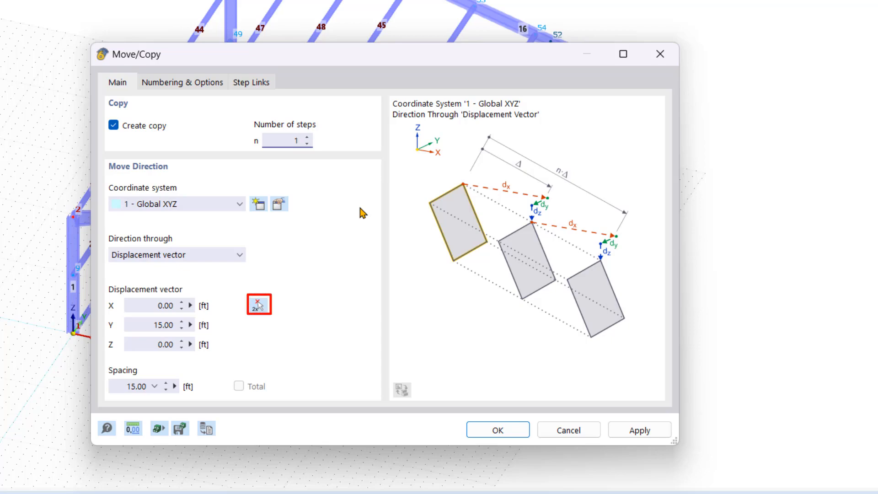
- Define the displacement vector from node 14 to column base node 10, set its X component to 0, and create the linked vertical members
click(265, 305)
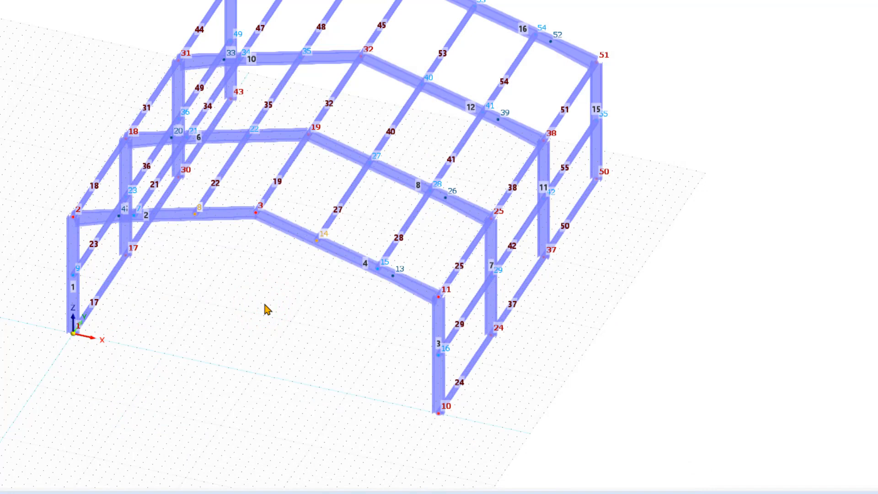
click(317, 241)
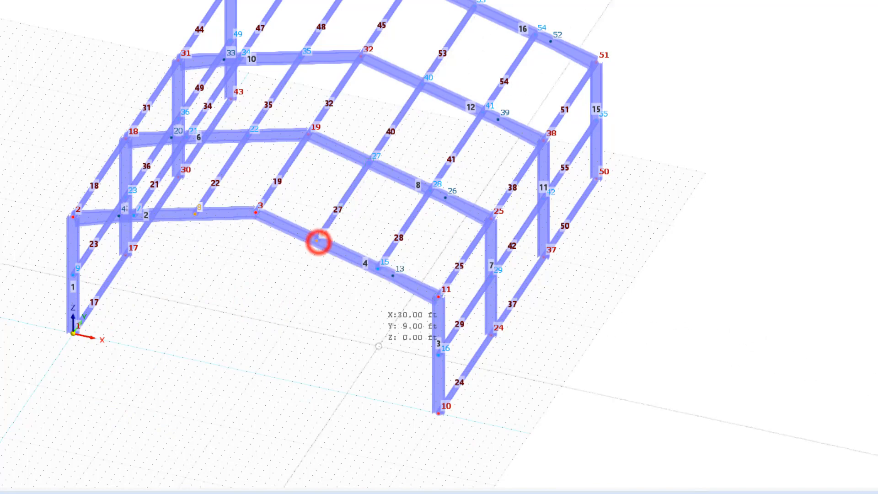
click(437, 412)
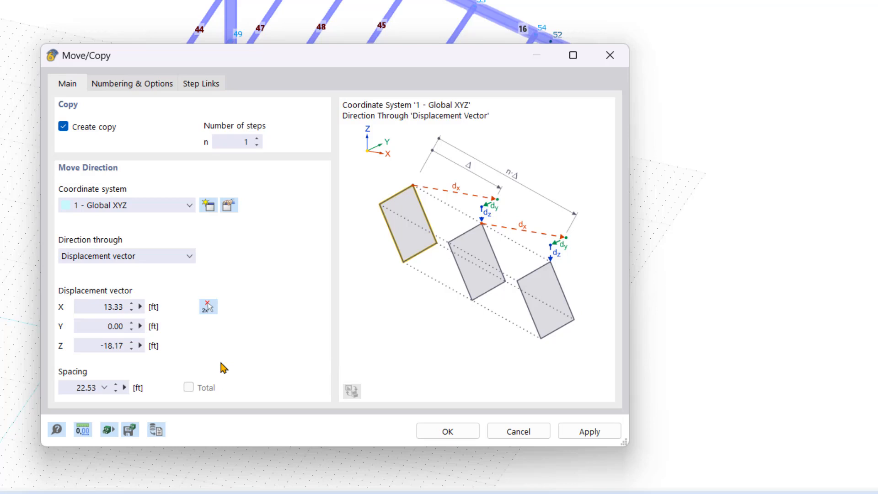
click(91, 307)
text(0)
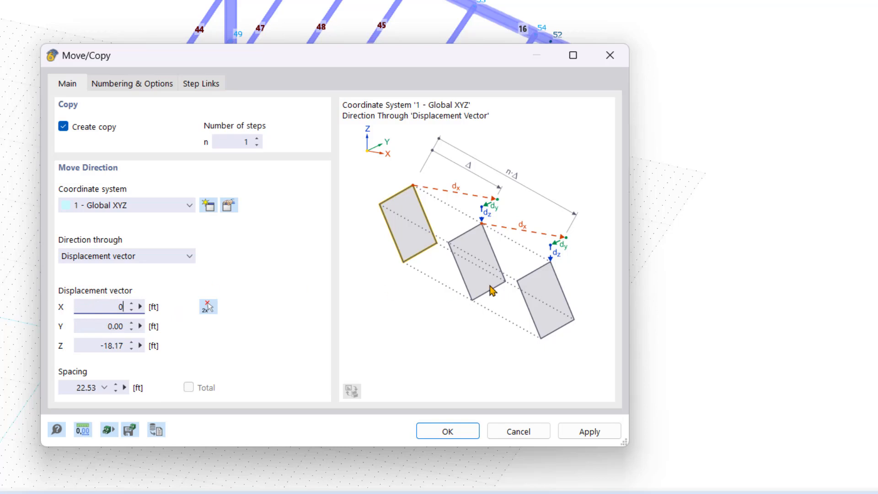
click(457, 437)
click(390, 427)
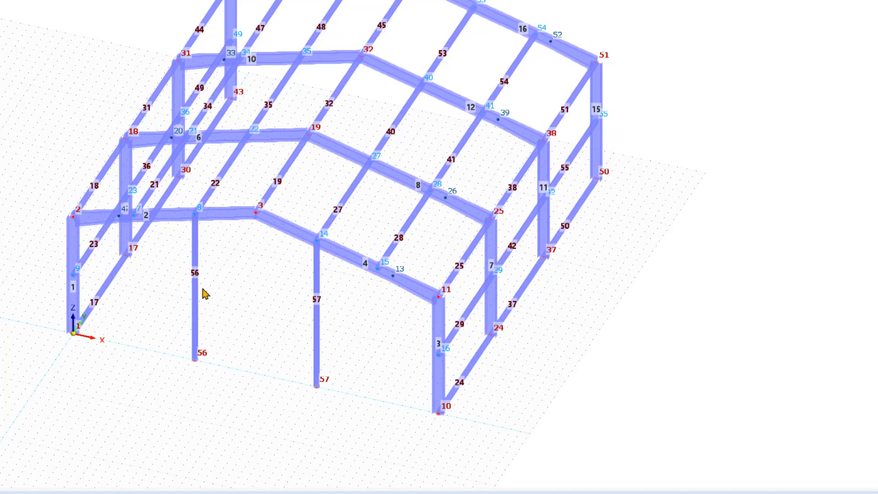
- Edit the two vertical end-wall members 56 and 57 together and change their member type to Beam
ctrl+middle_drag(204, 293, 280, 309)
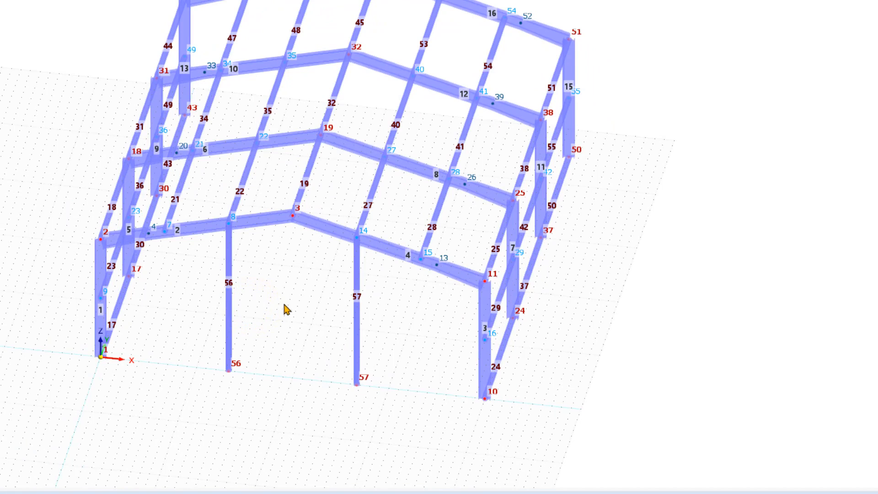
drag(379, 293, 218, 335)
double_click(227, 327)
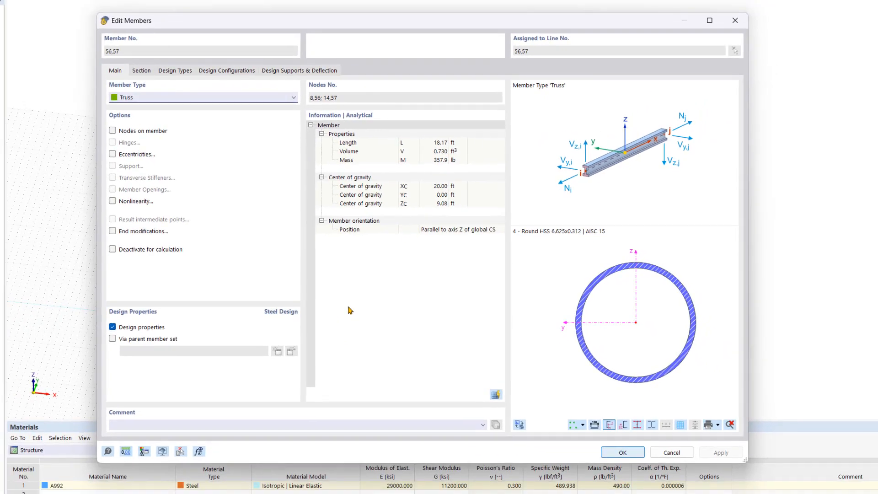
click(160, 98)
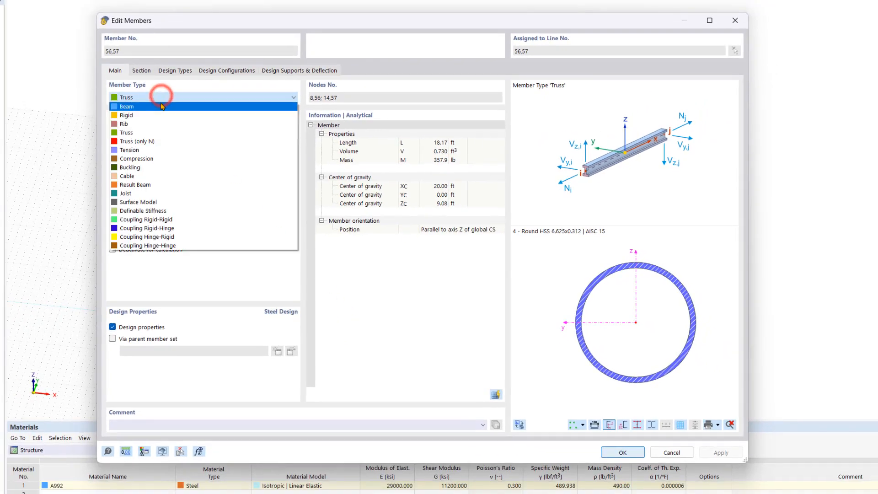
click(160, 103)
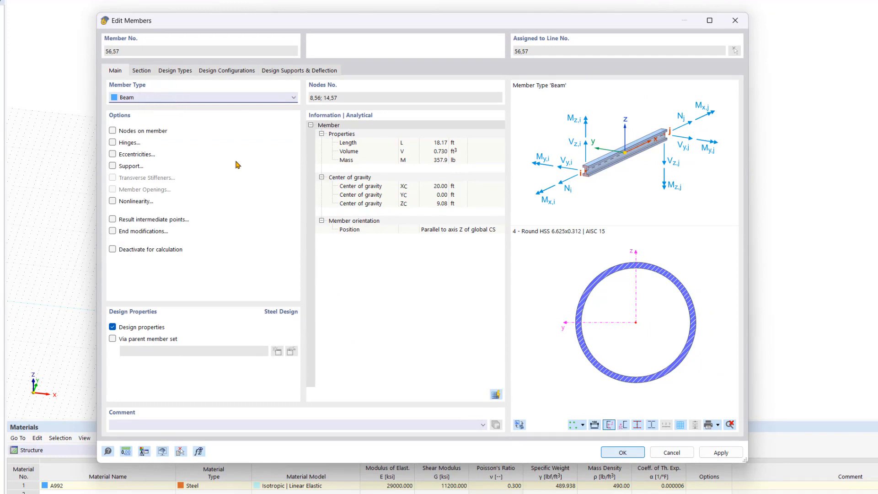
- Assign the standardized HP 8x36 I-section from the United States AISC 15 library to members 56 and 57
click(145, 71)
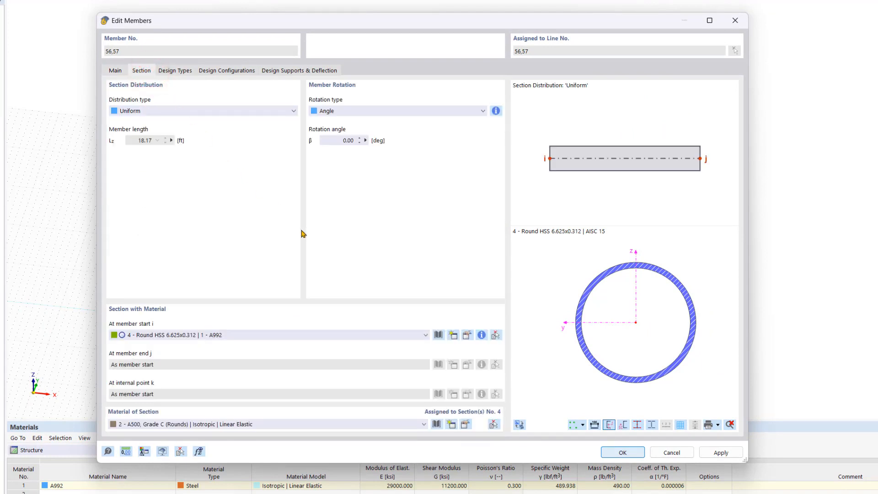
click(439, 335)
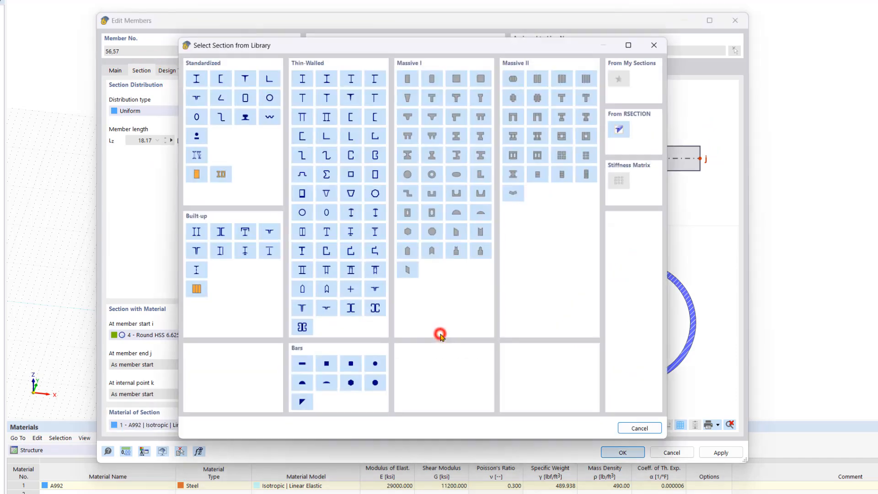
click(196, 78)
click(65, 210)
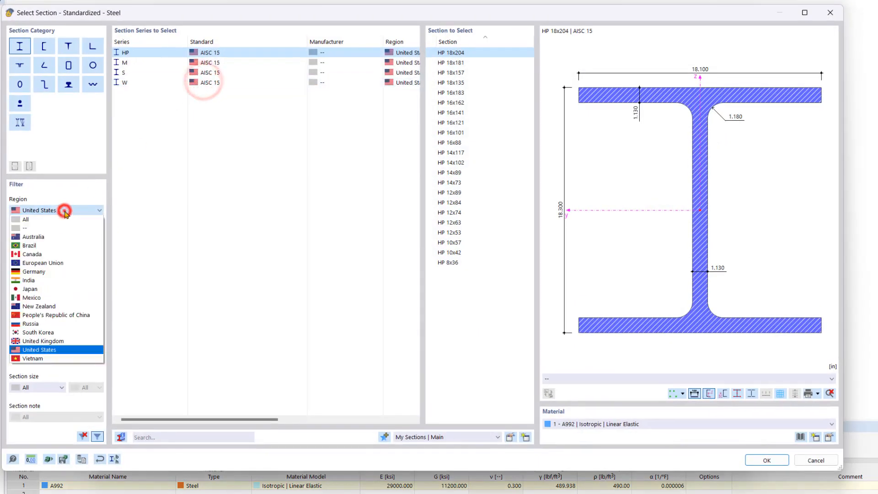
click(55, 240)
click(55, 247)
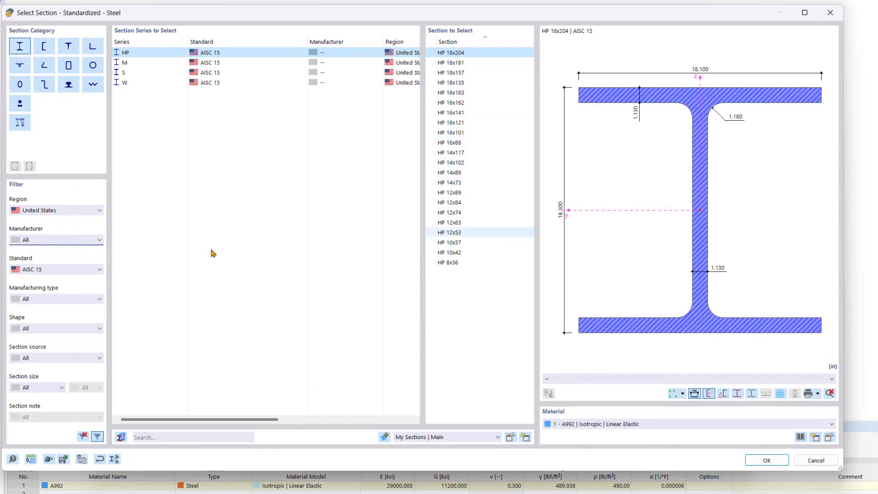
click(469, 262)
double_click(469, 262)
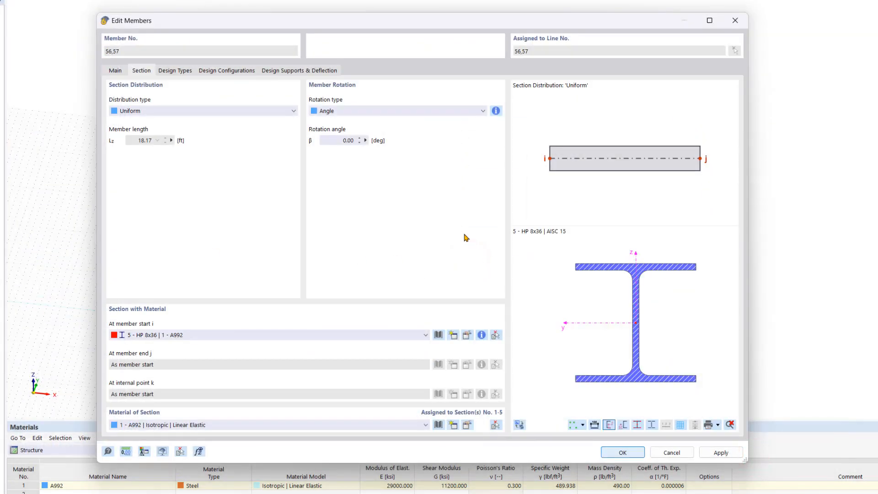
- Set the rotation angle of members 56 and 57 to 90 degrees and apply the member changes
click(337, 142)
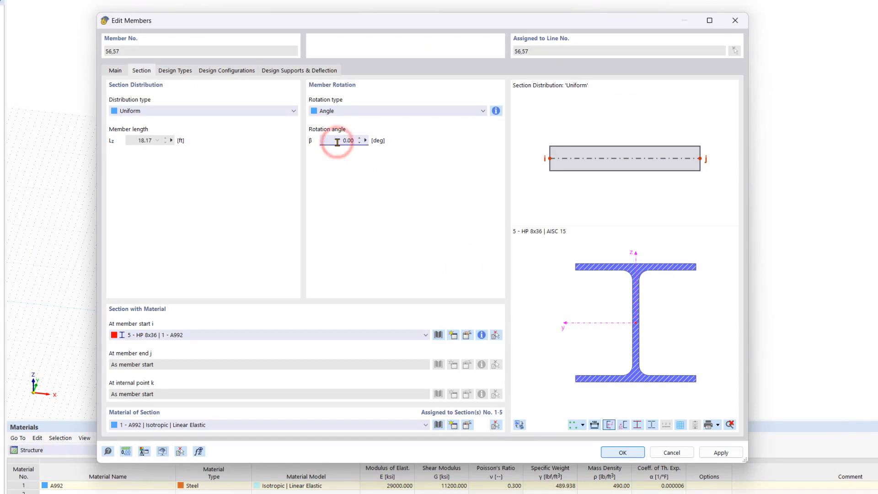
text(9)
click(459, 205)
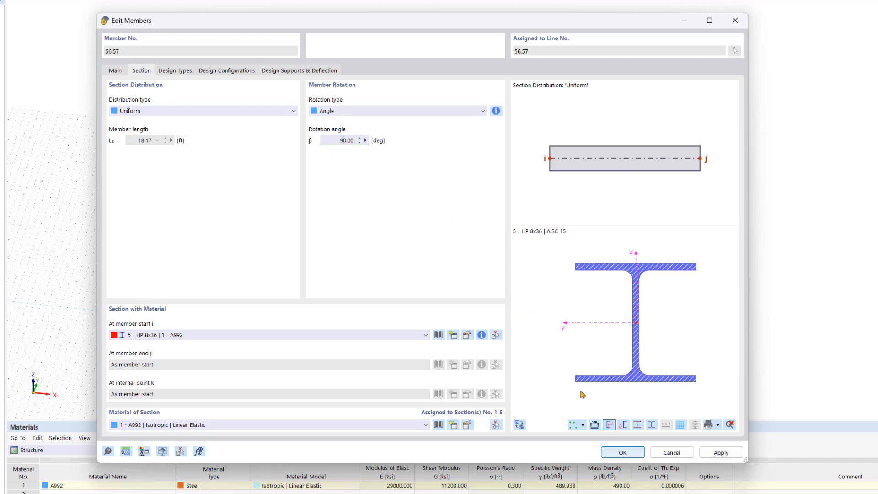
click(622, 452)
click(458, 366)
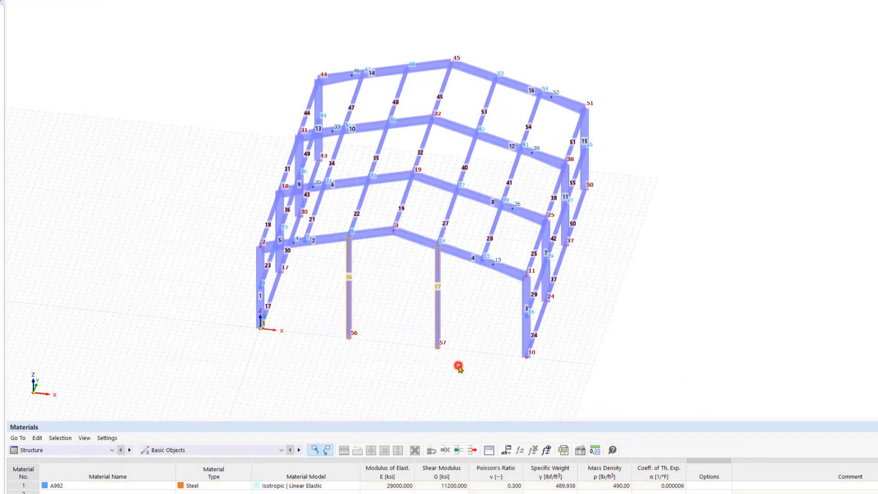
scroll(470, 329, up, 5)
middle_drag(484, 289, 435, 215)
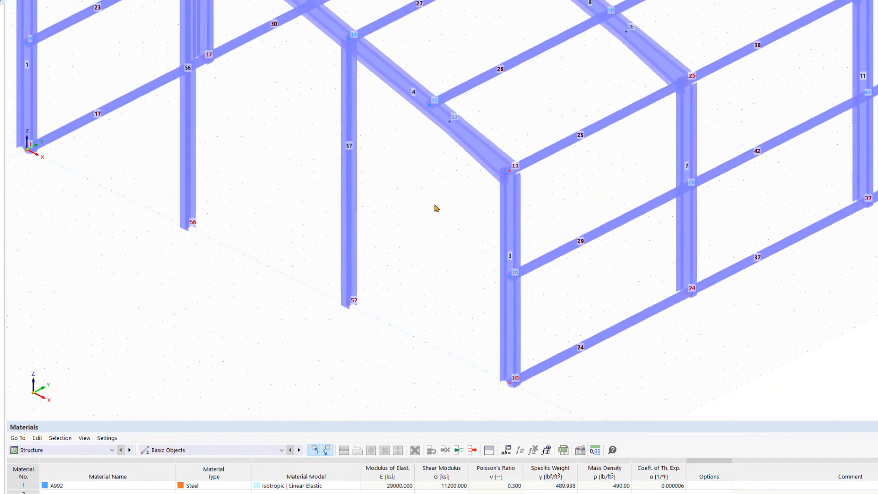